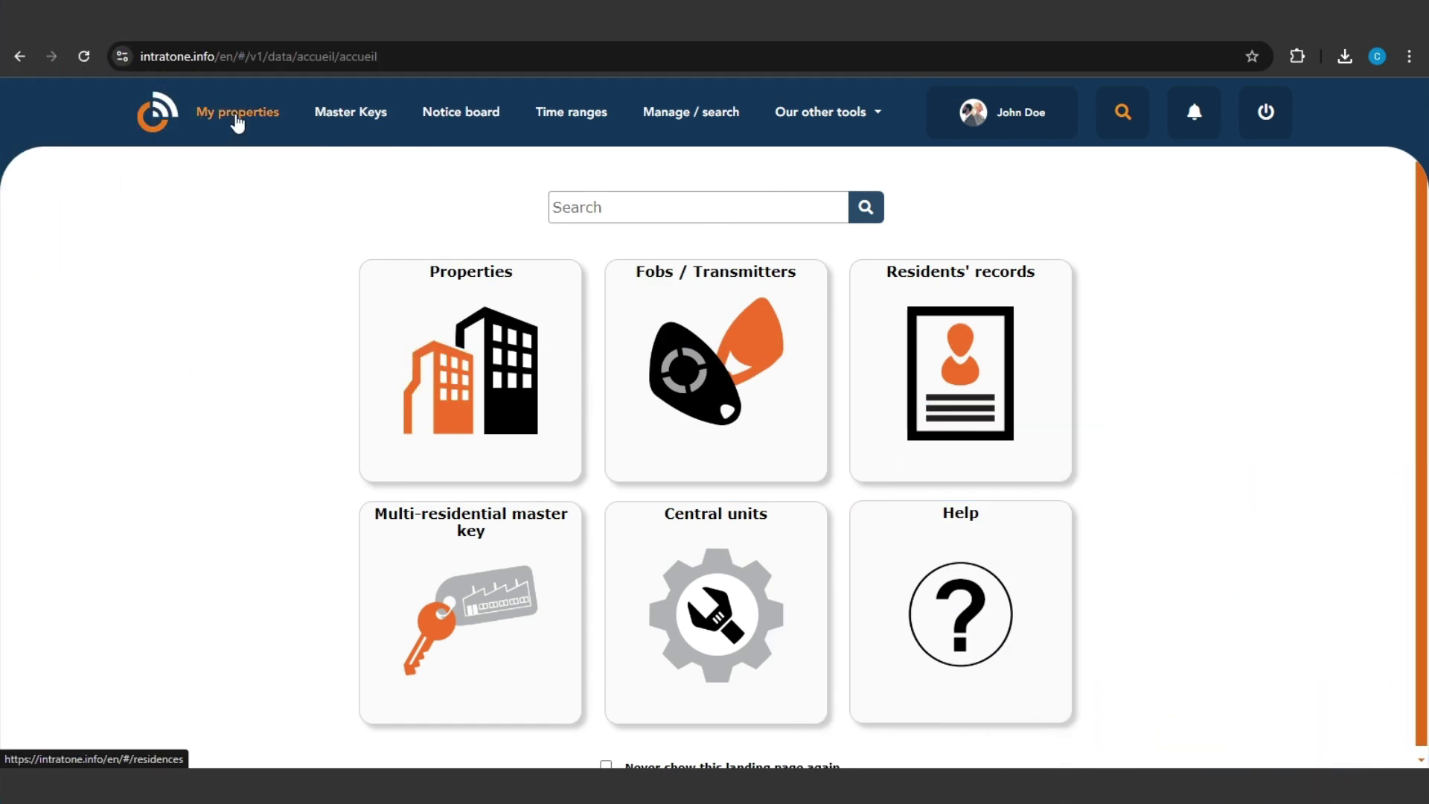
Go to My properties to see the eight existing sites.
left_click(236, 112)
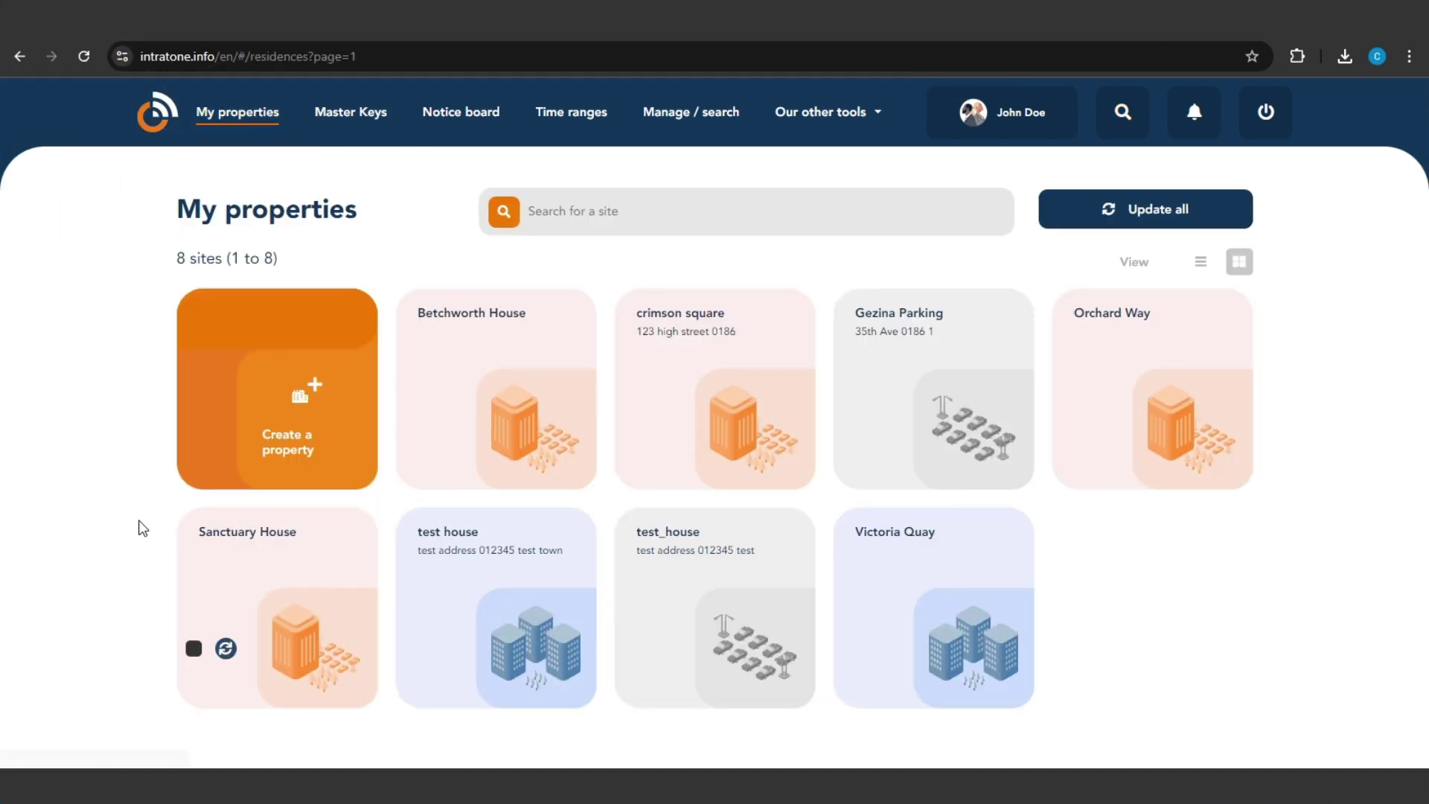
Start a Full-type property 'test house': United Kingdom, test address, postcode 012345, test town.
left_click(204, 429)
left_click(403, 342)
type("test house")
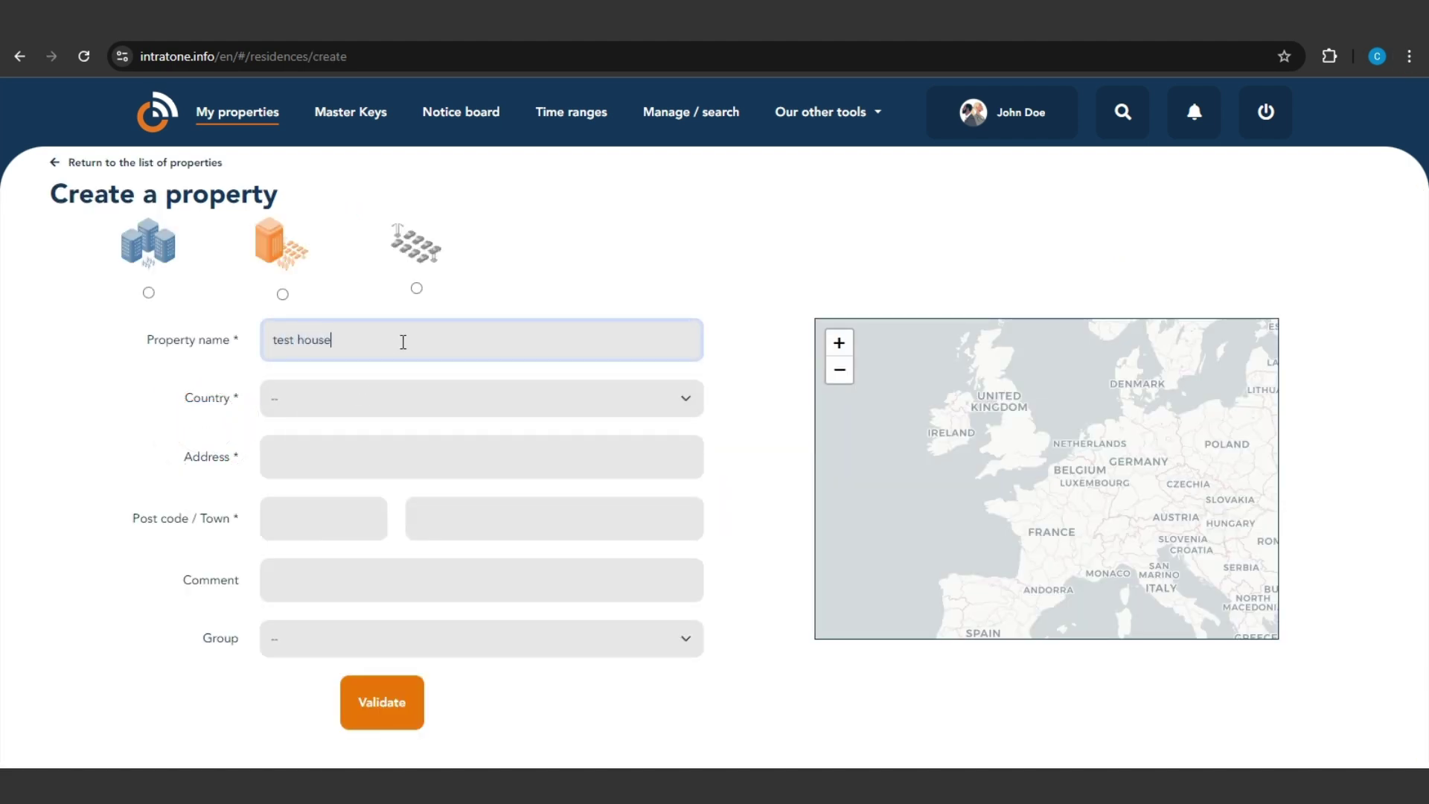
left_click(396, 399)
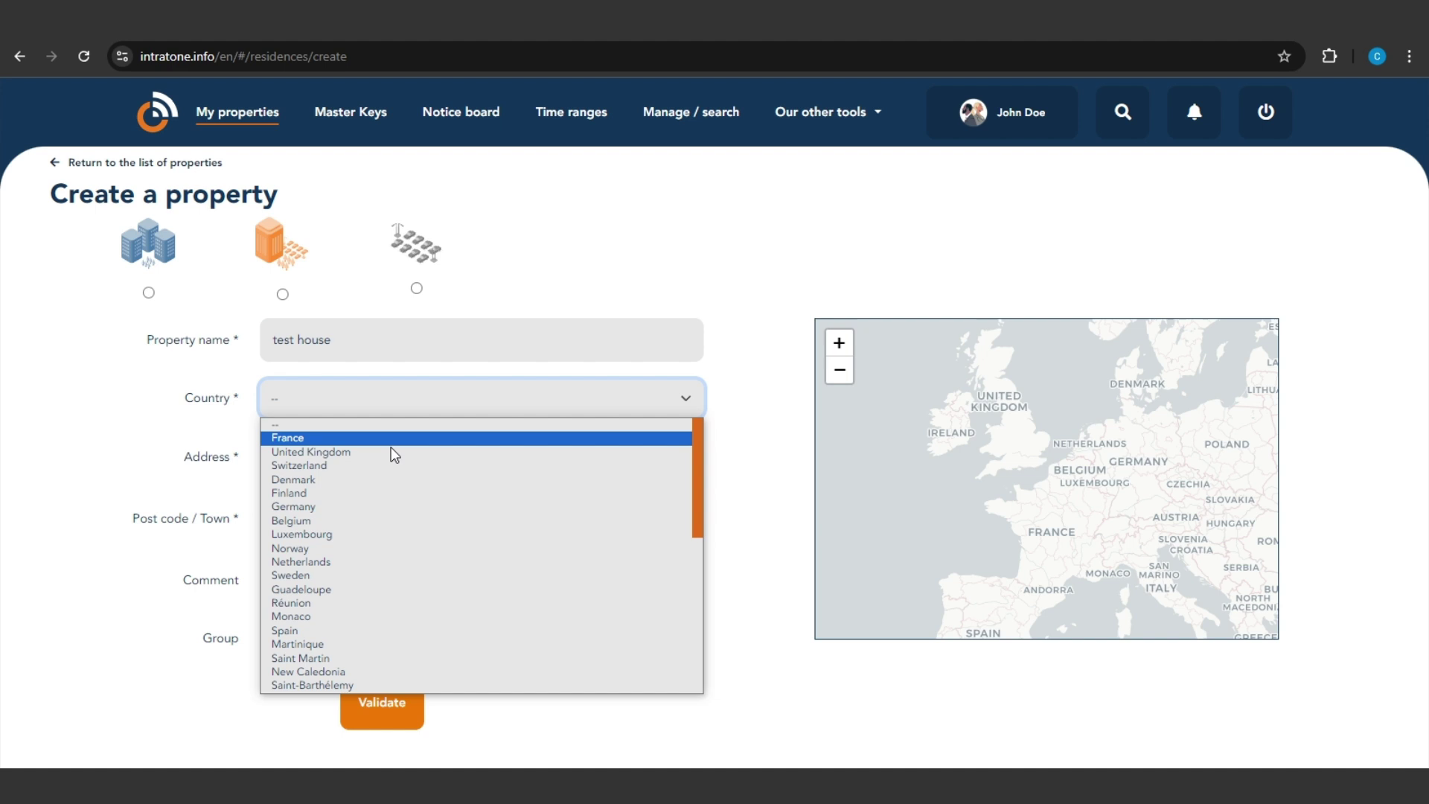
left_click(392, 447)
type("wn")
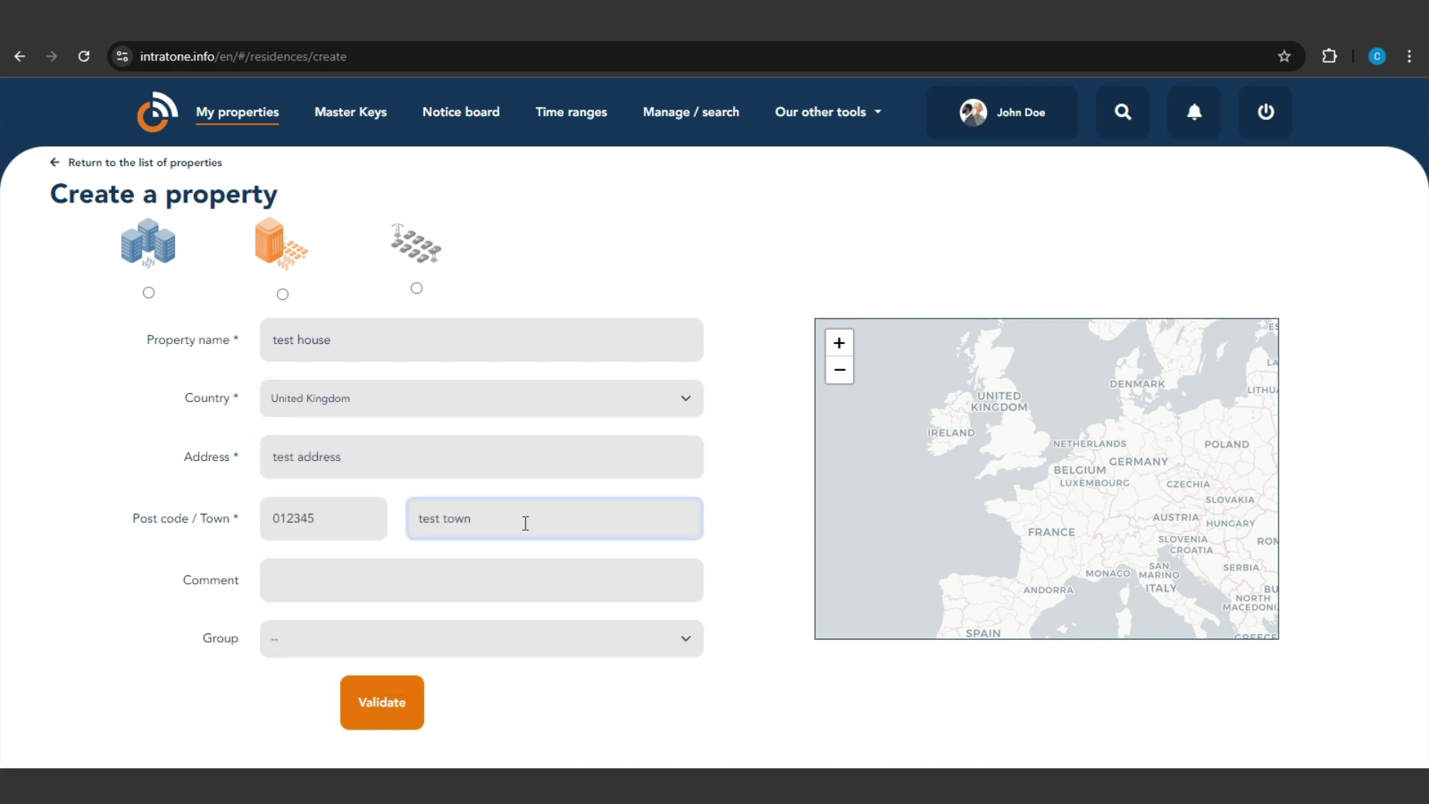
left_click(149, 292)
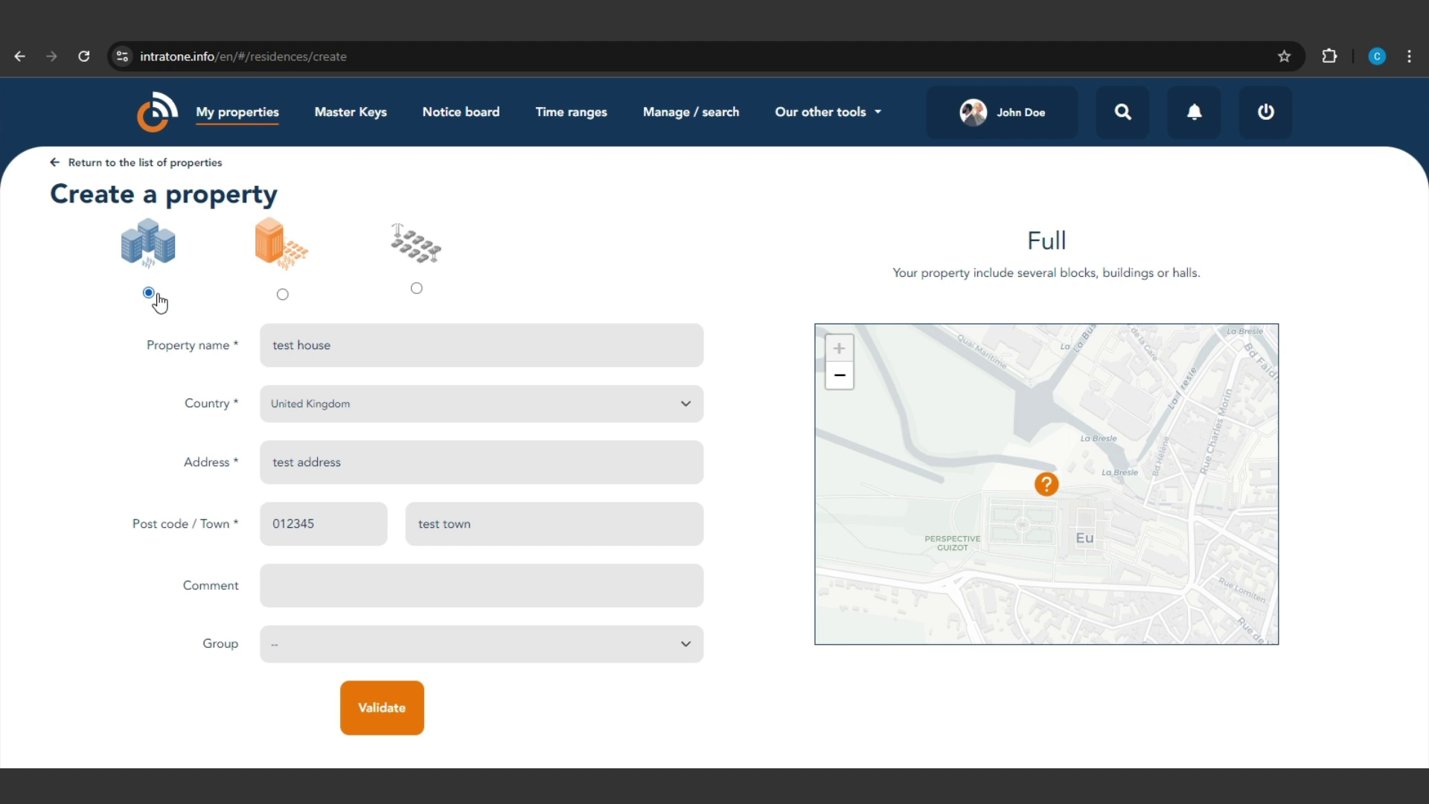
Compare Simplified and Basic types, keep Full, and validate the test house property.
left_click(283, 294)
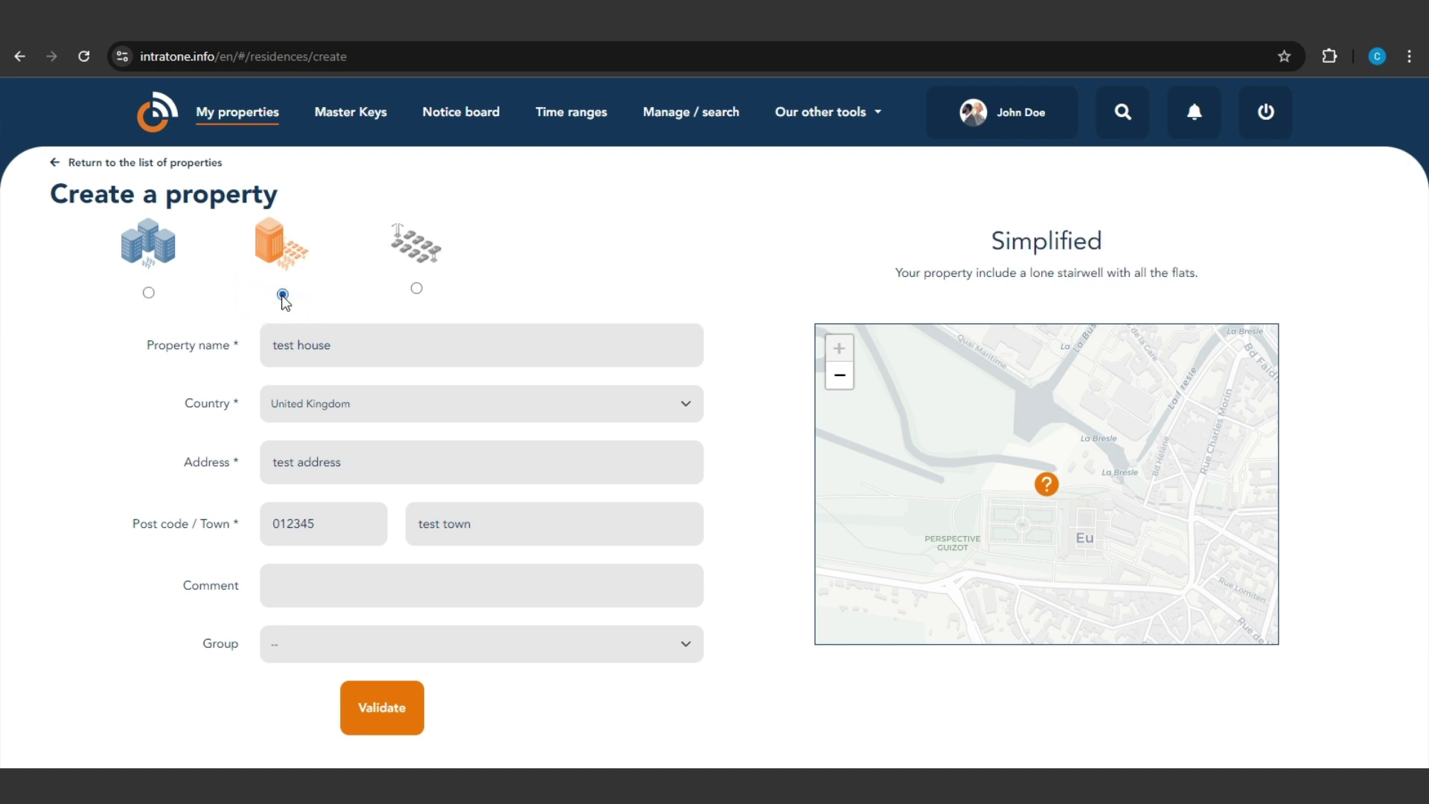
left_click(418, 290)
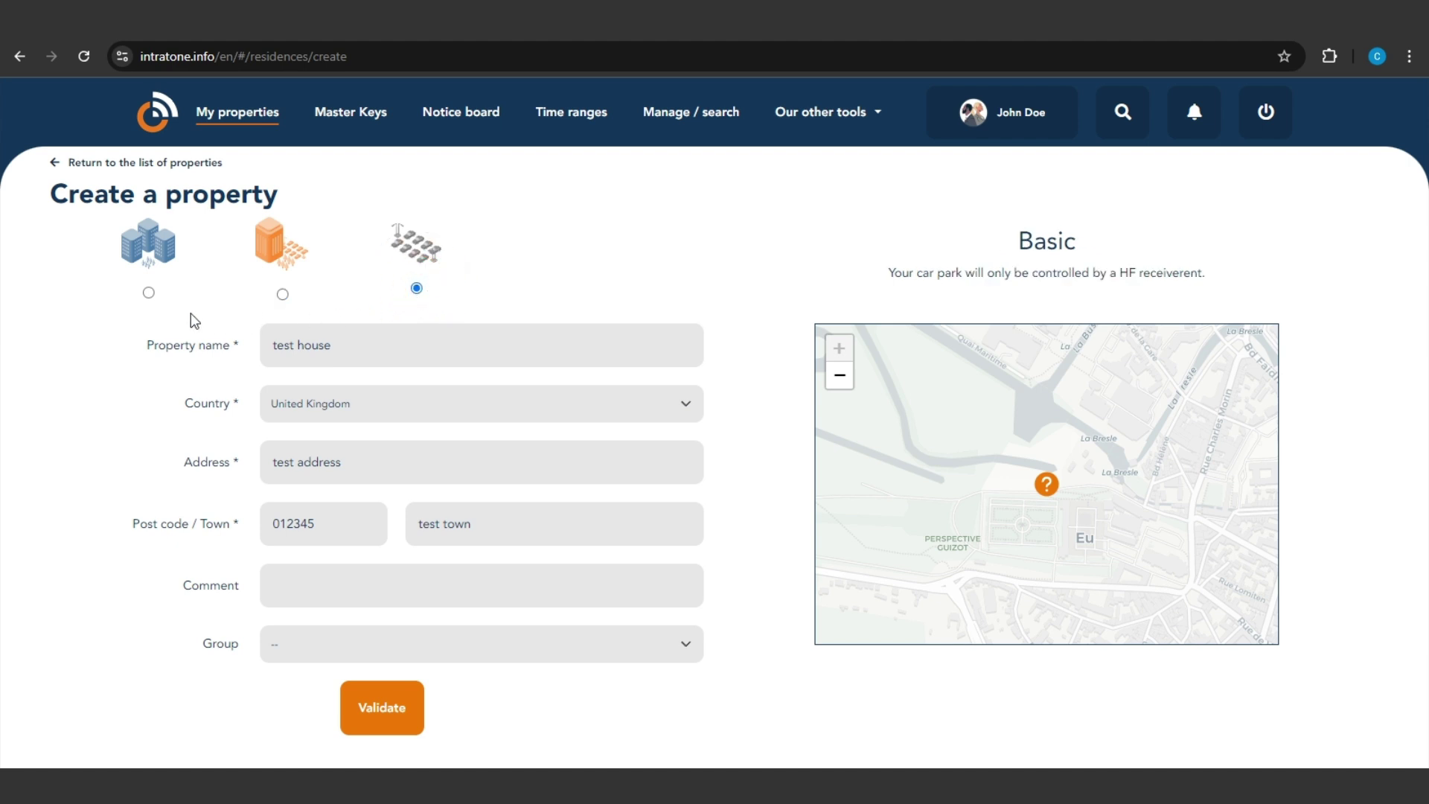
left_click(148, 294)
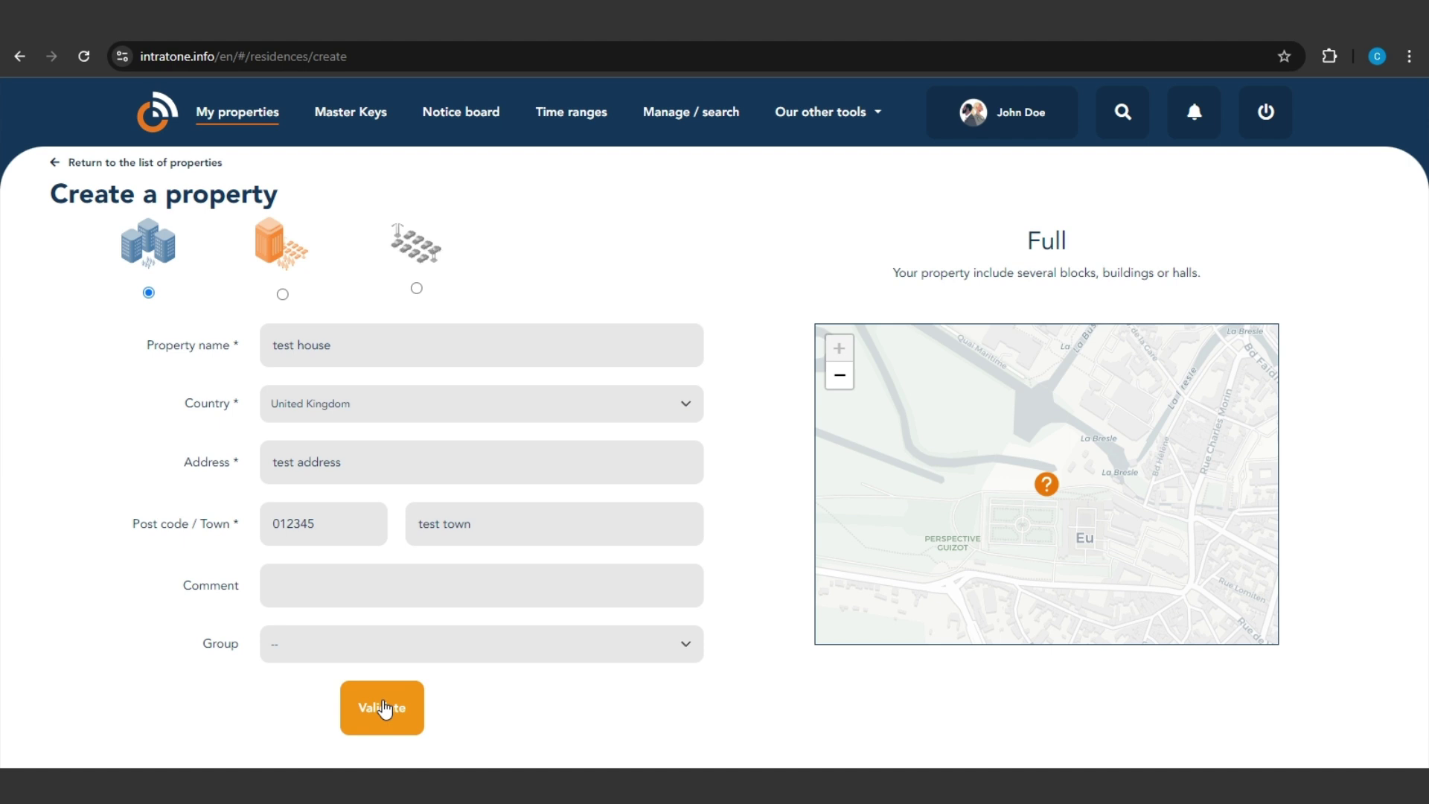
left_click(382, 708)
left_click(1237, 363)
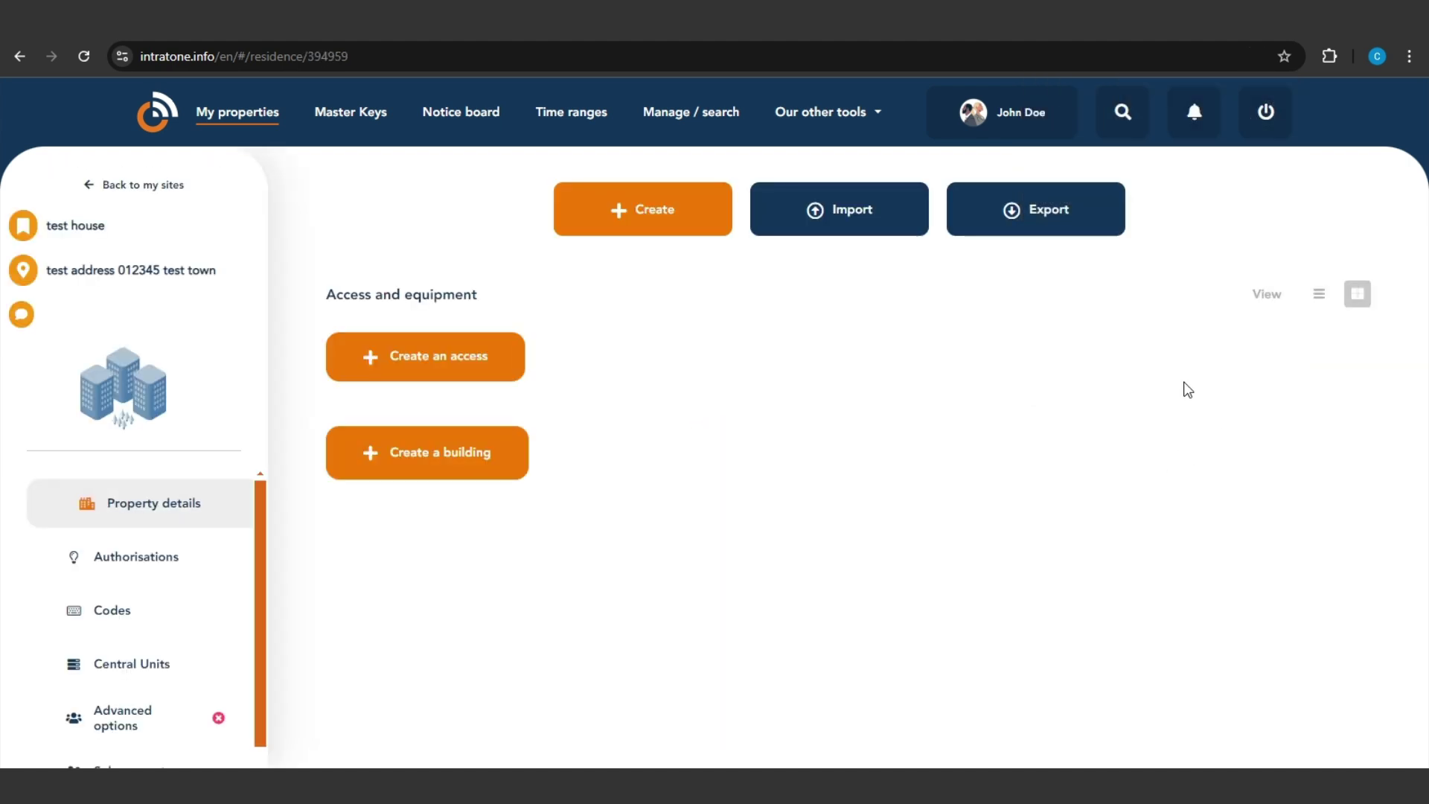
Create a Single Core/Block building 'test building' with address 'test address'.
left_click(420, 470)
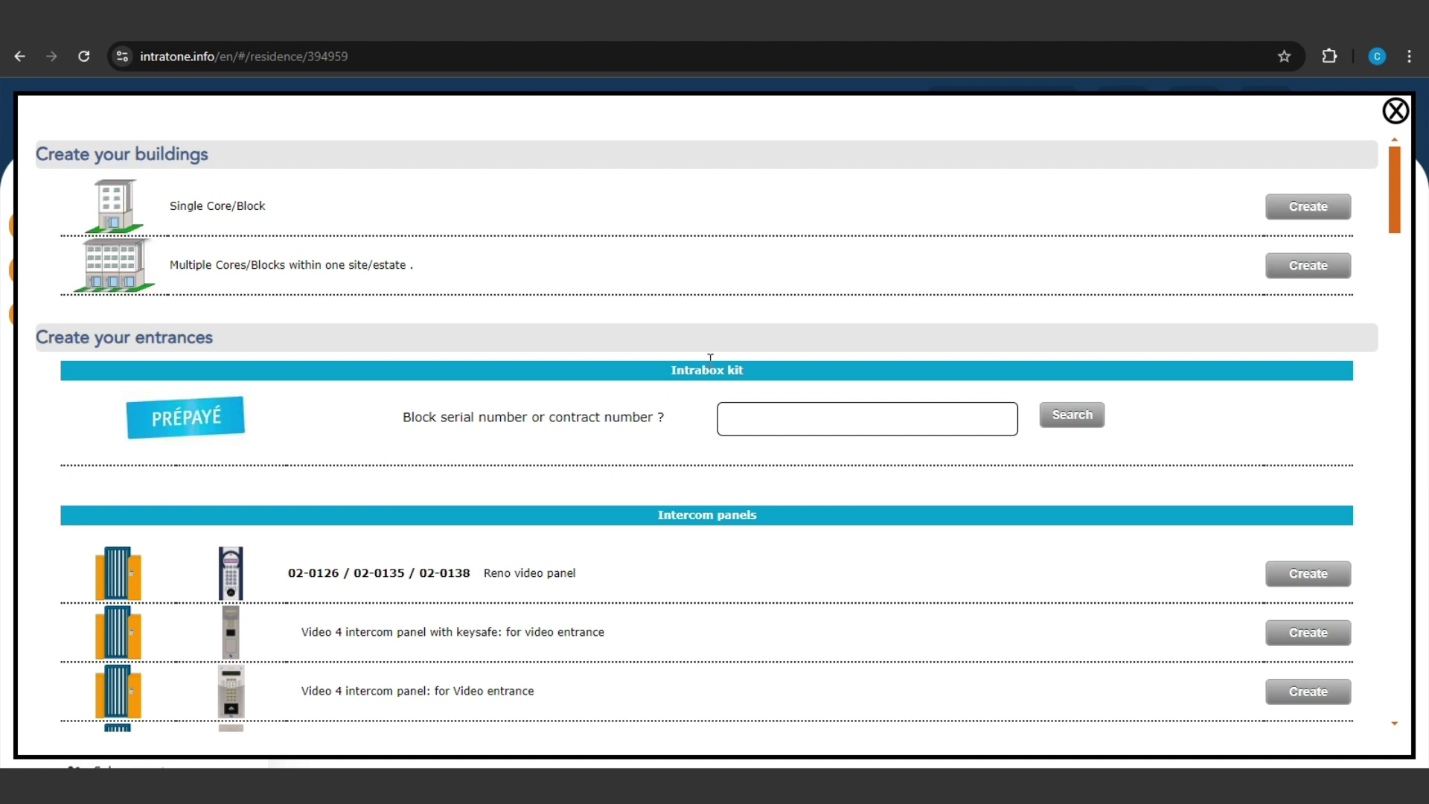
left_click(1273, 213)
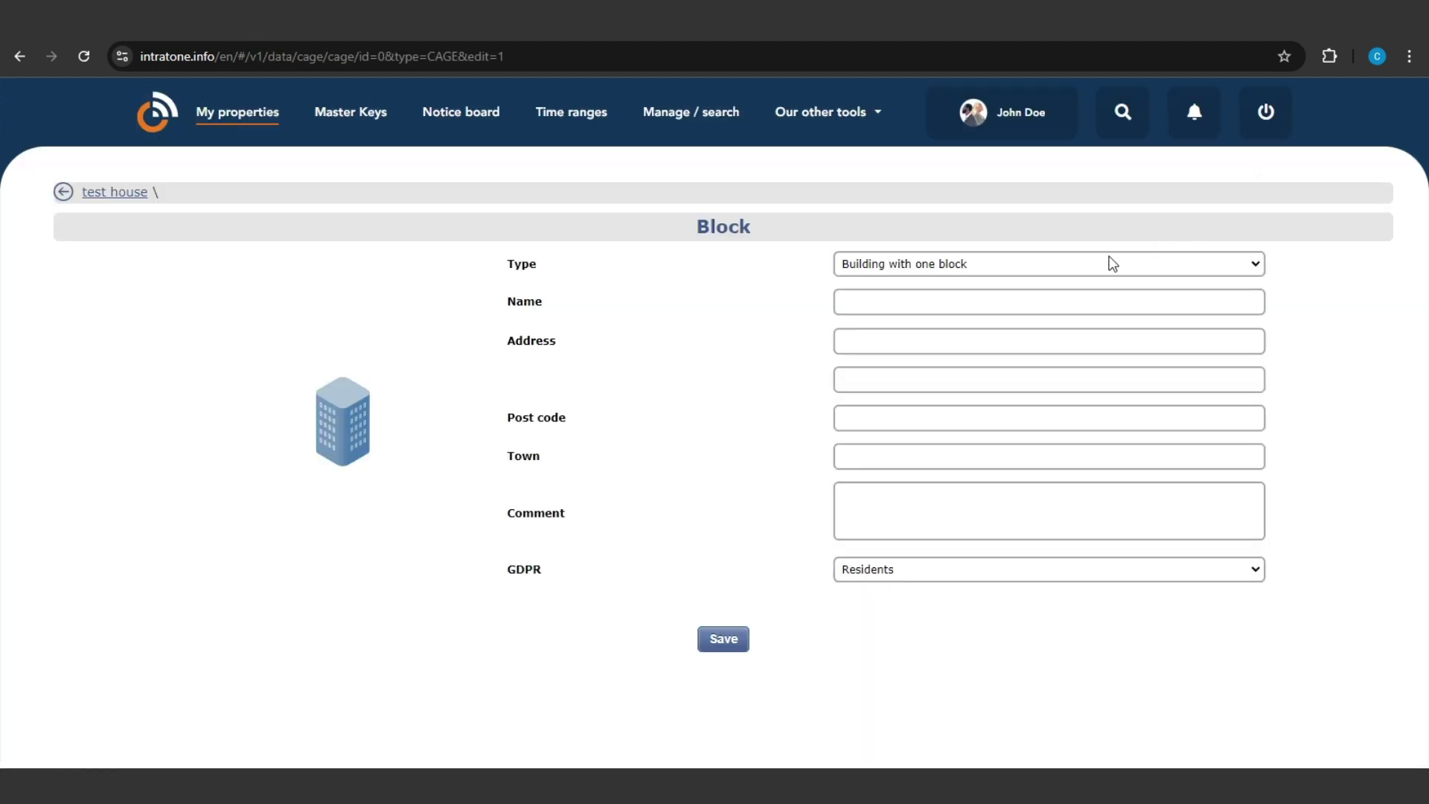
left_click(1018, 301)
type("test bui")
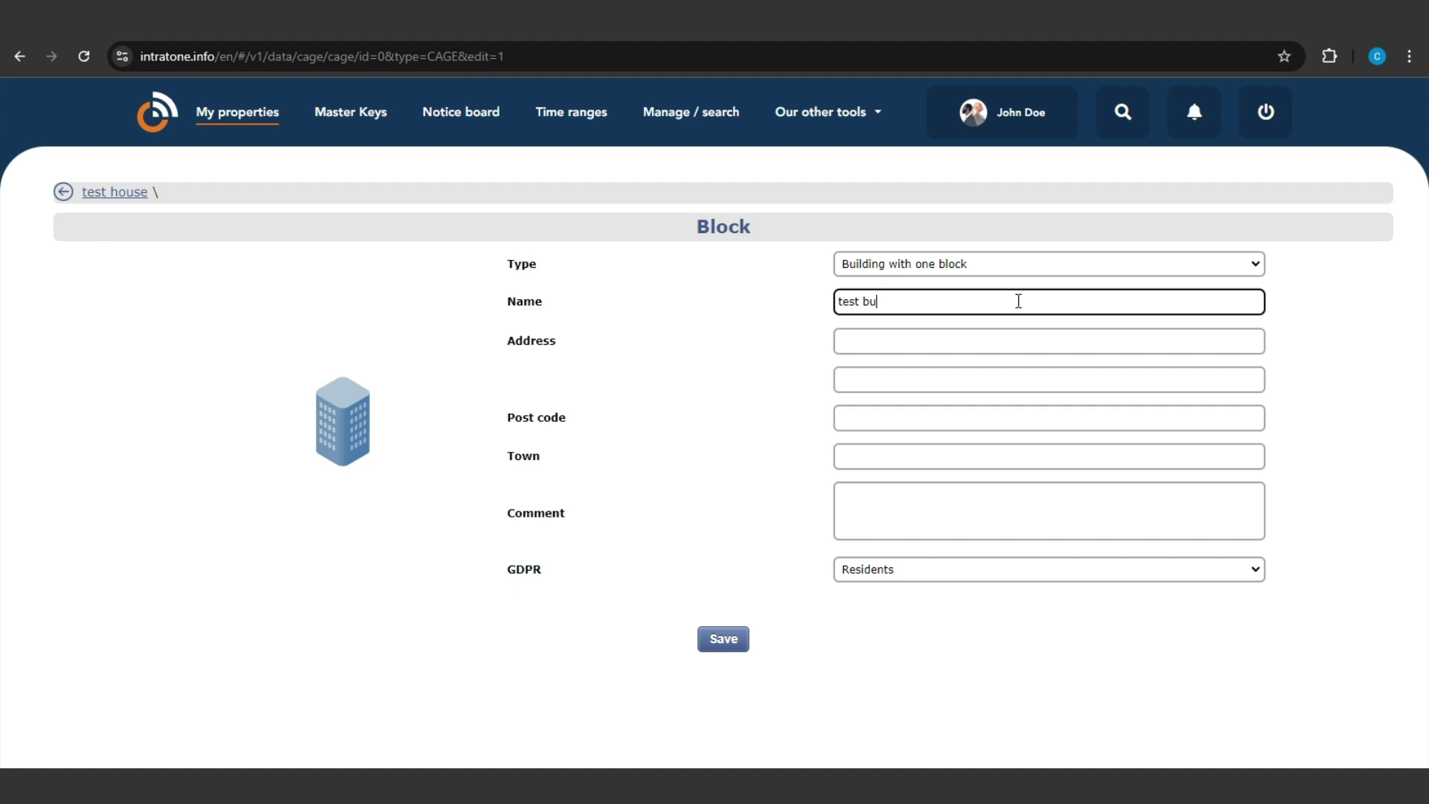
type("lding")
left_click(990, 340)
type("test address")
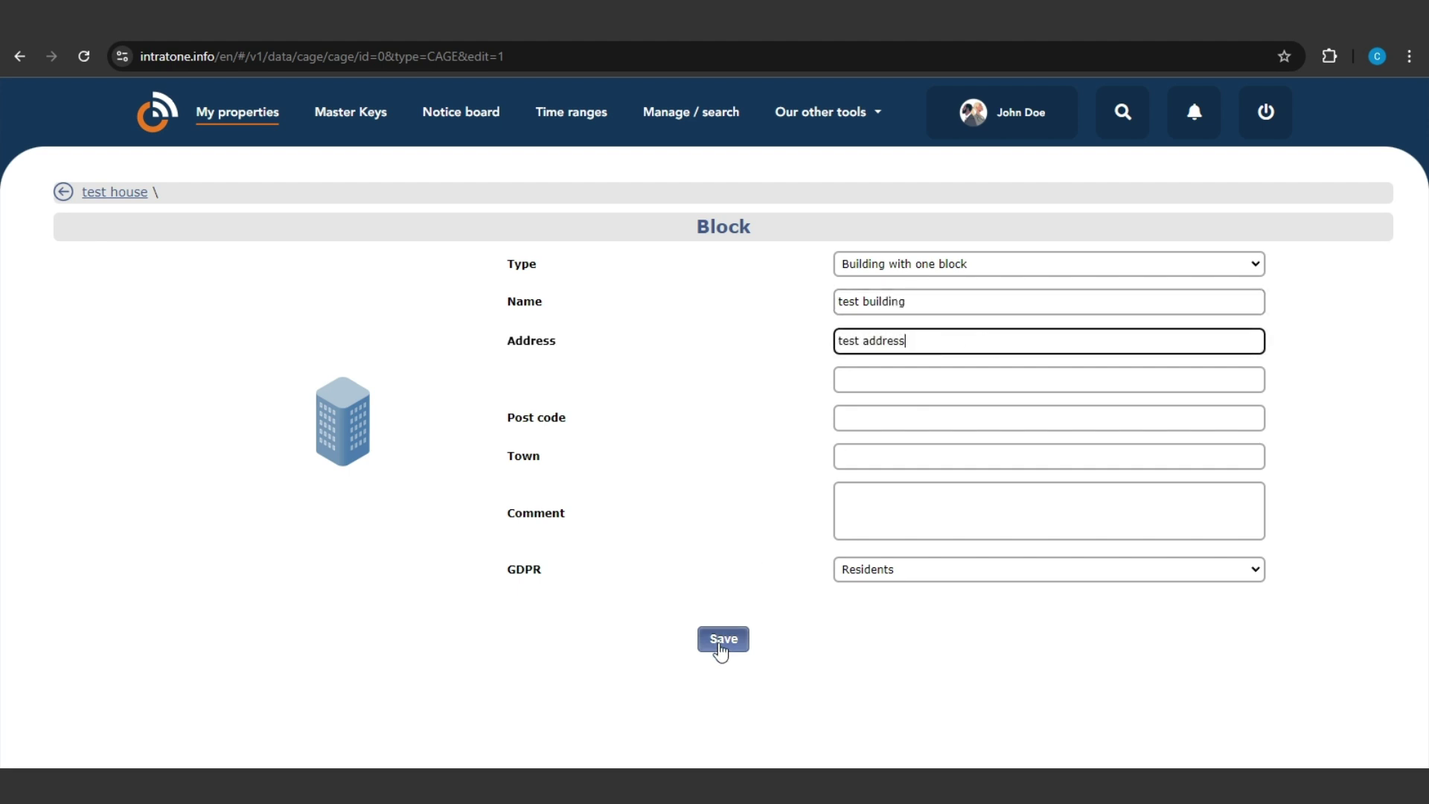
left_click(721, 646)
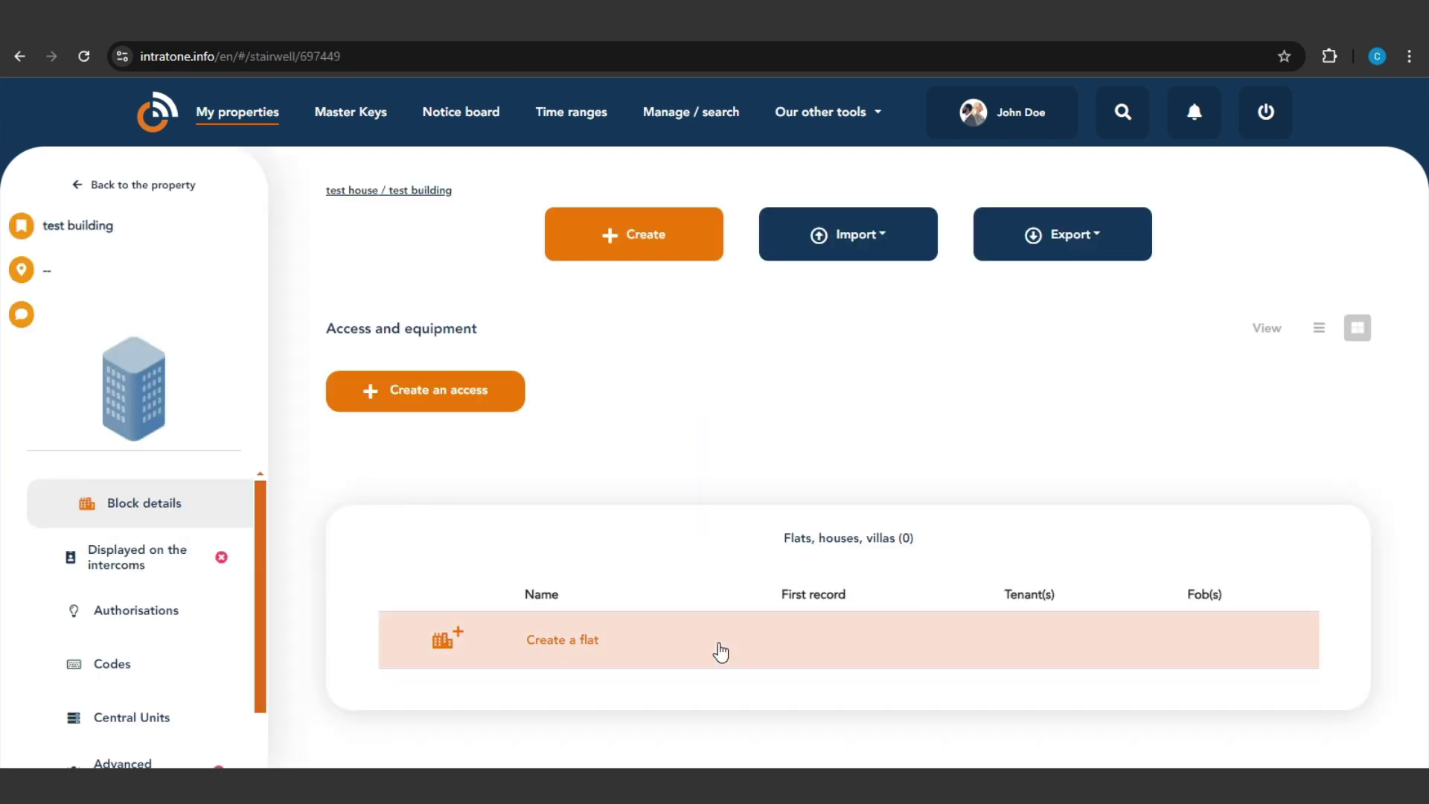
Choose to add a single Flat to test building.
left_click(652, 642)
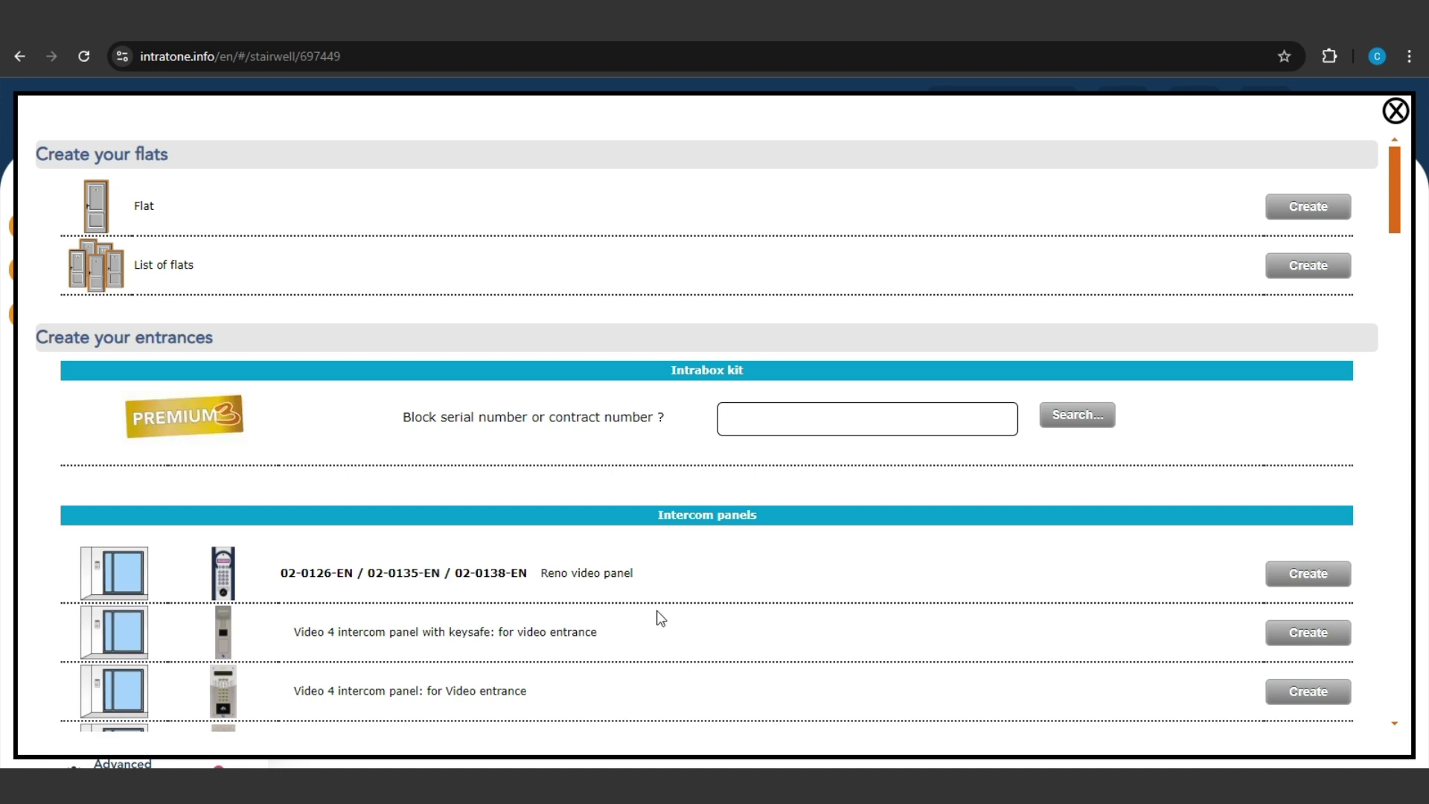
left_click(1273, 205)
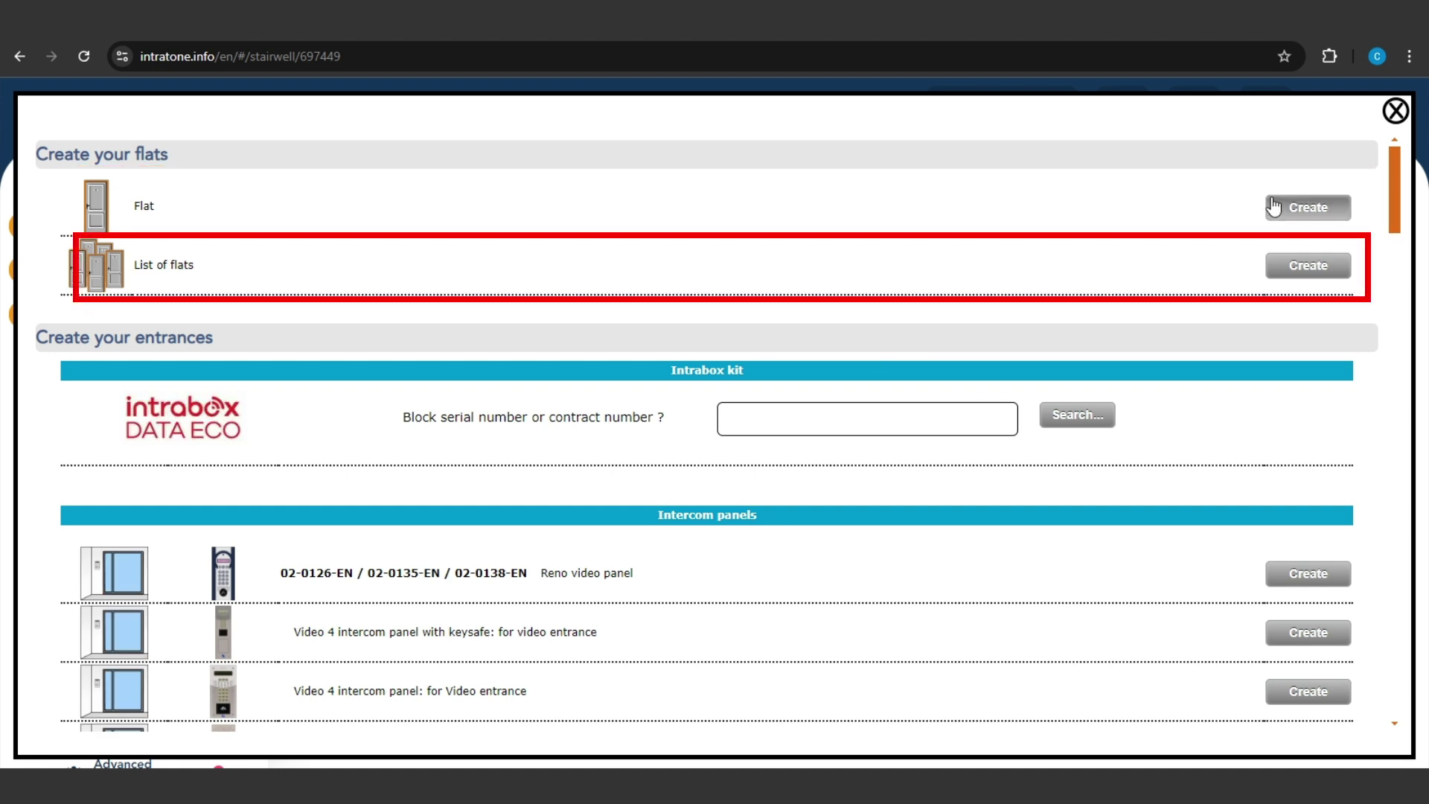
Save a ground-floor flat named 'test flat'.
left_click(1272, 206)
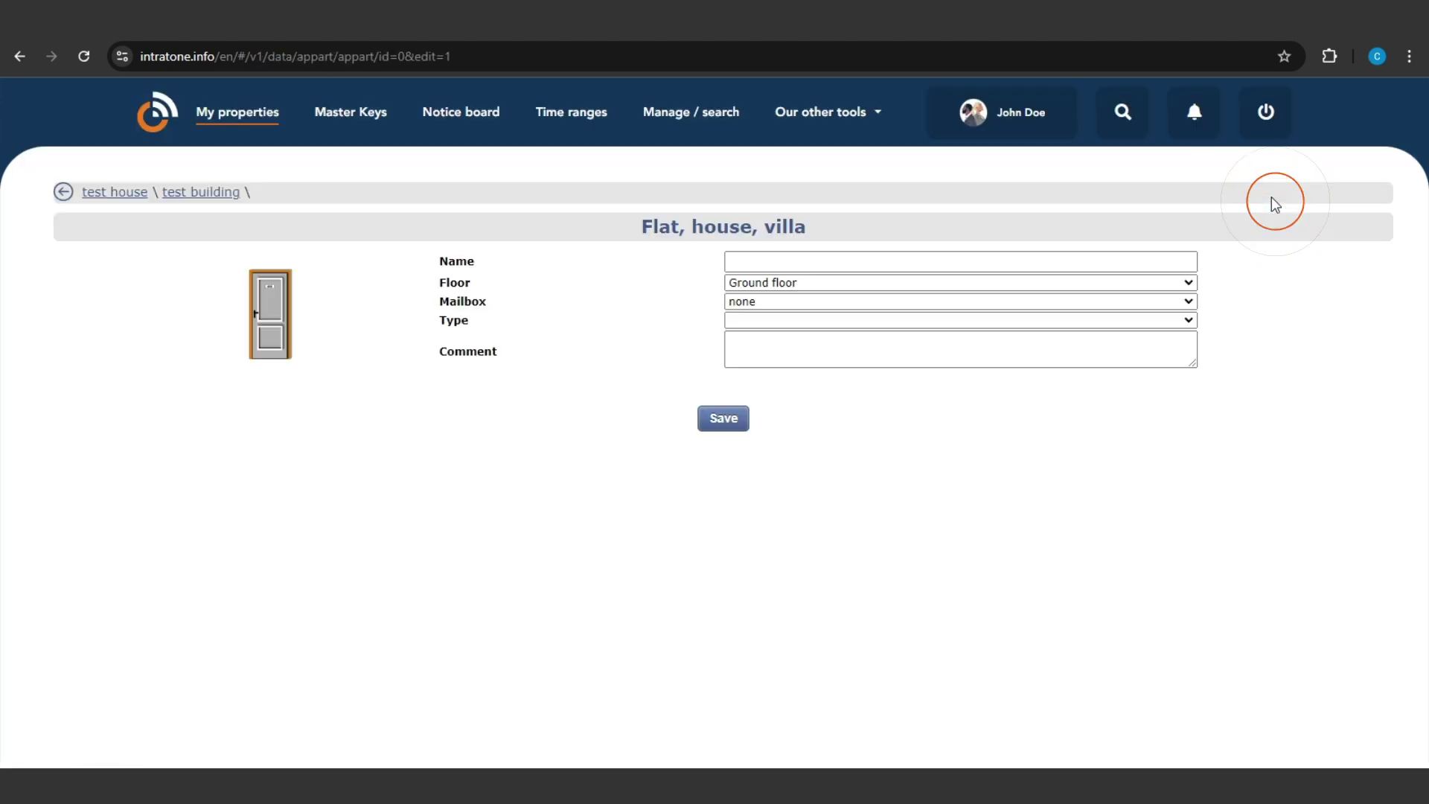
left_click(934, 260)
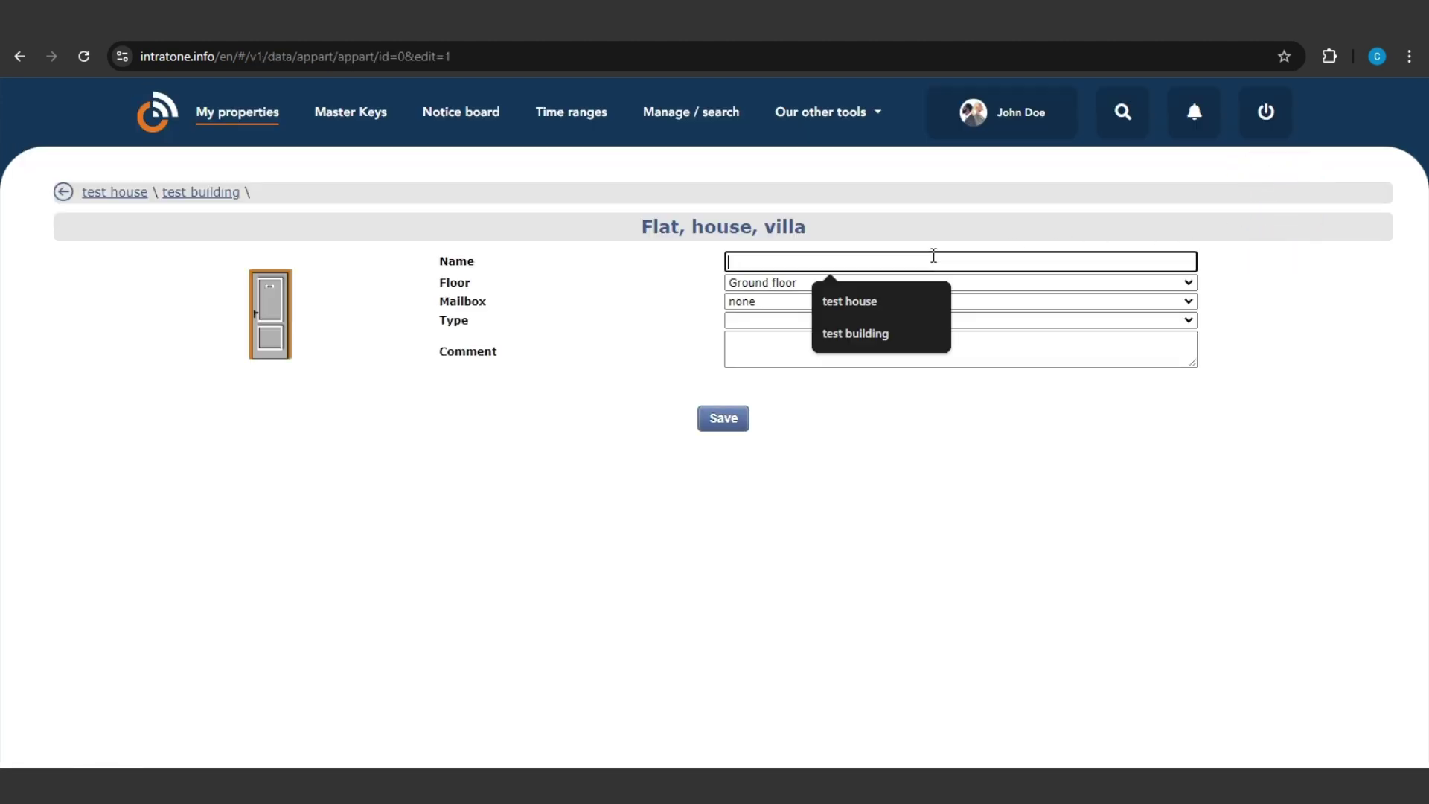
type("testflat")
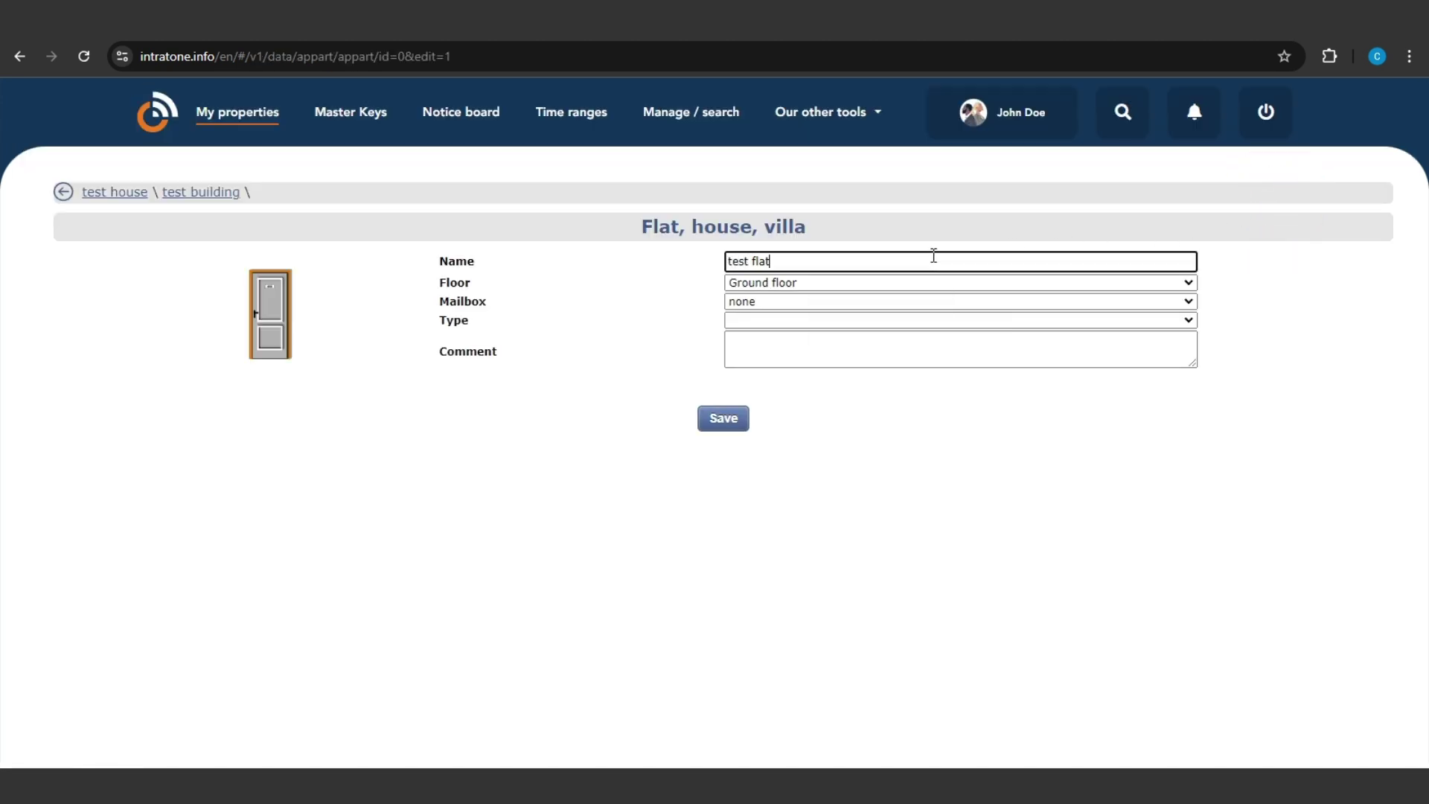
left_click(718, 419)
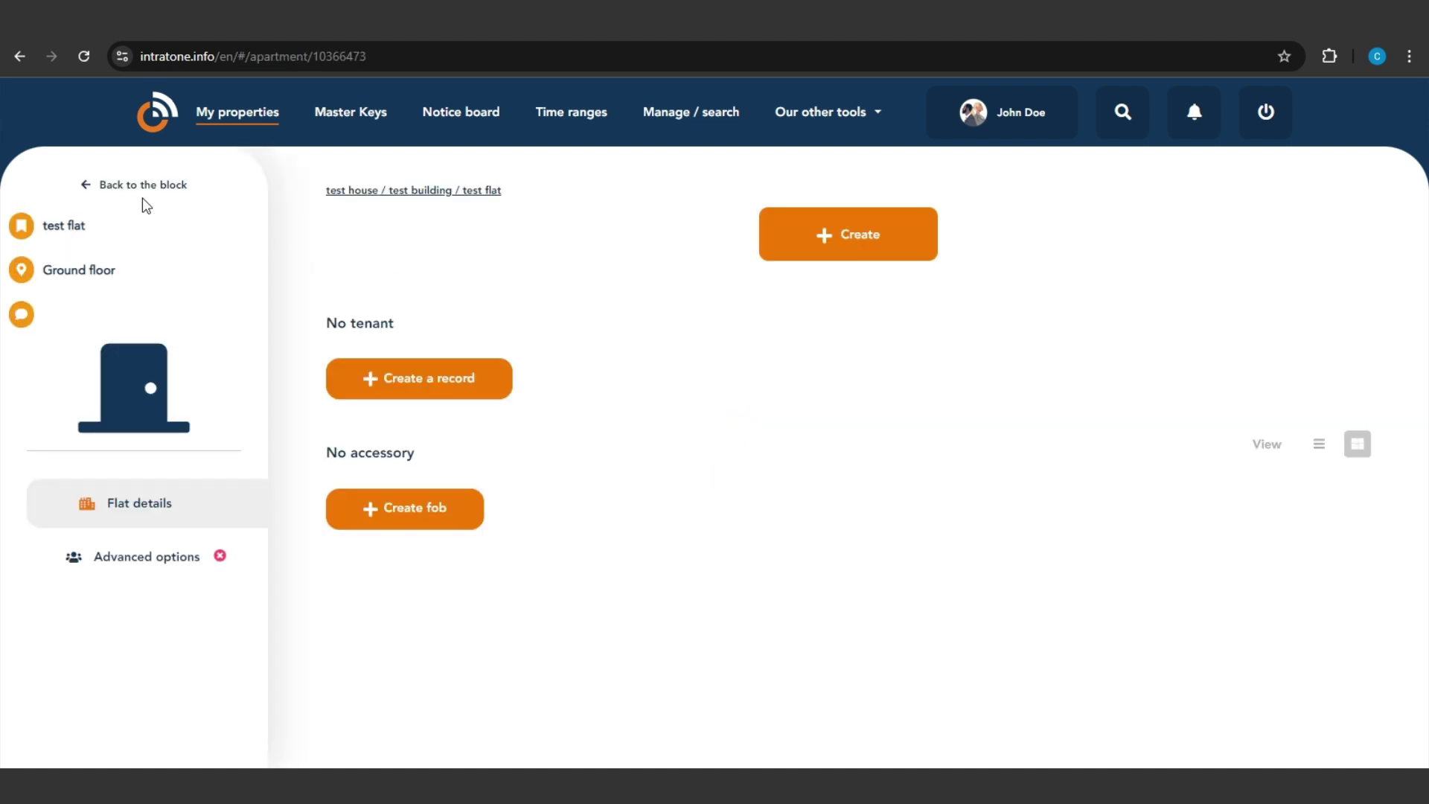
Return to test building and choose the List of flats creation option.
left_click(136, 188)
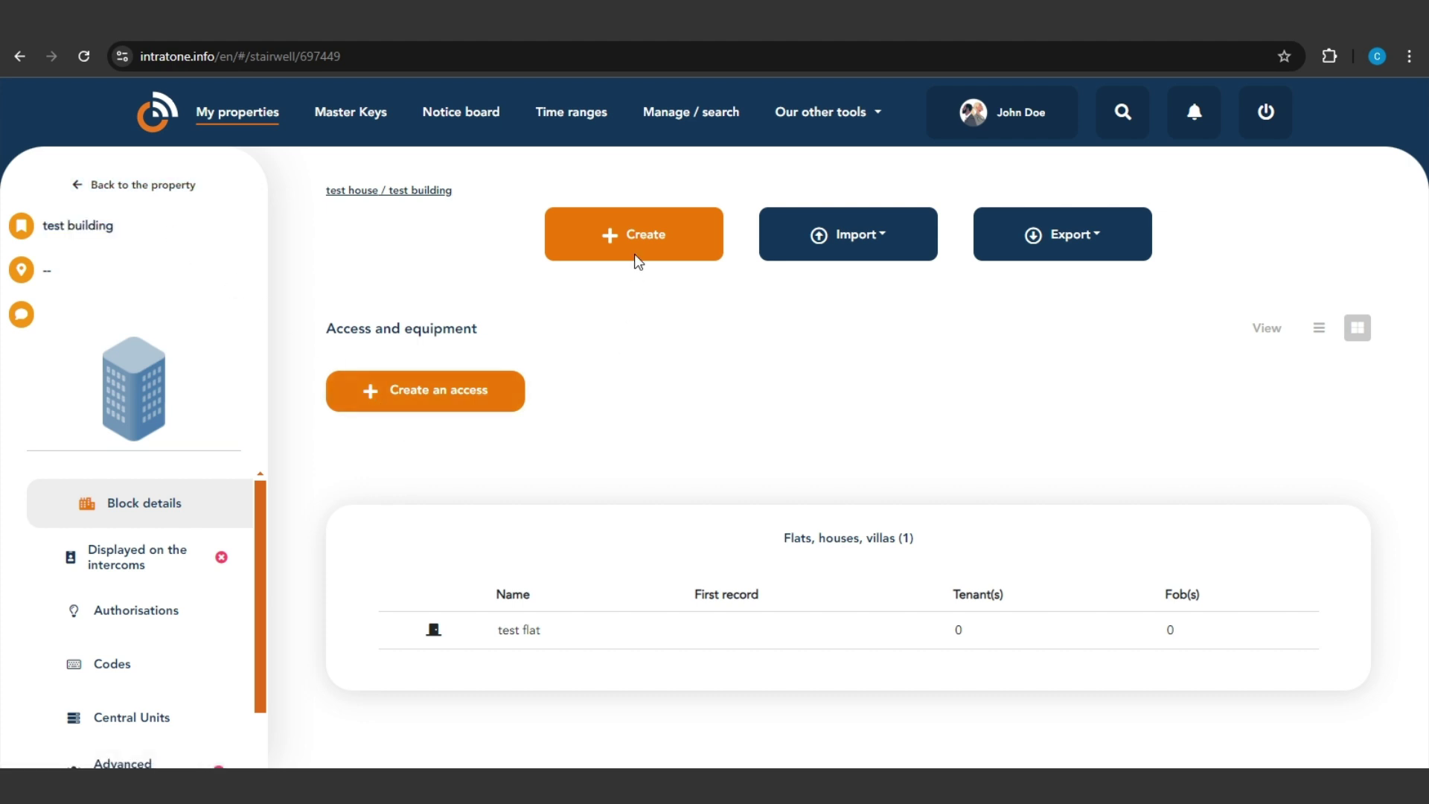
left_click(643, 229)
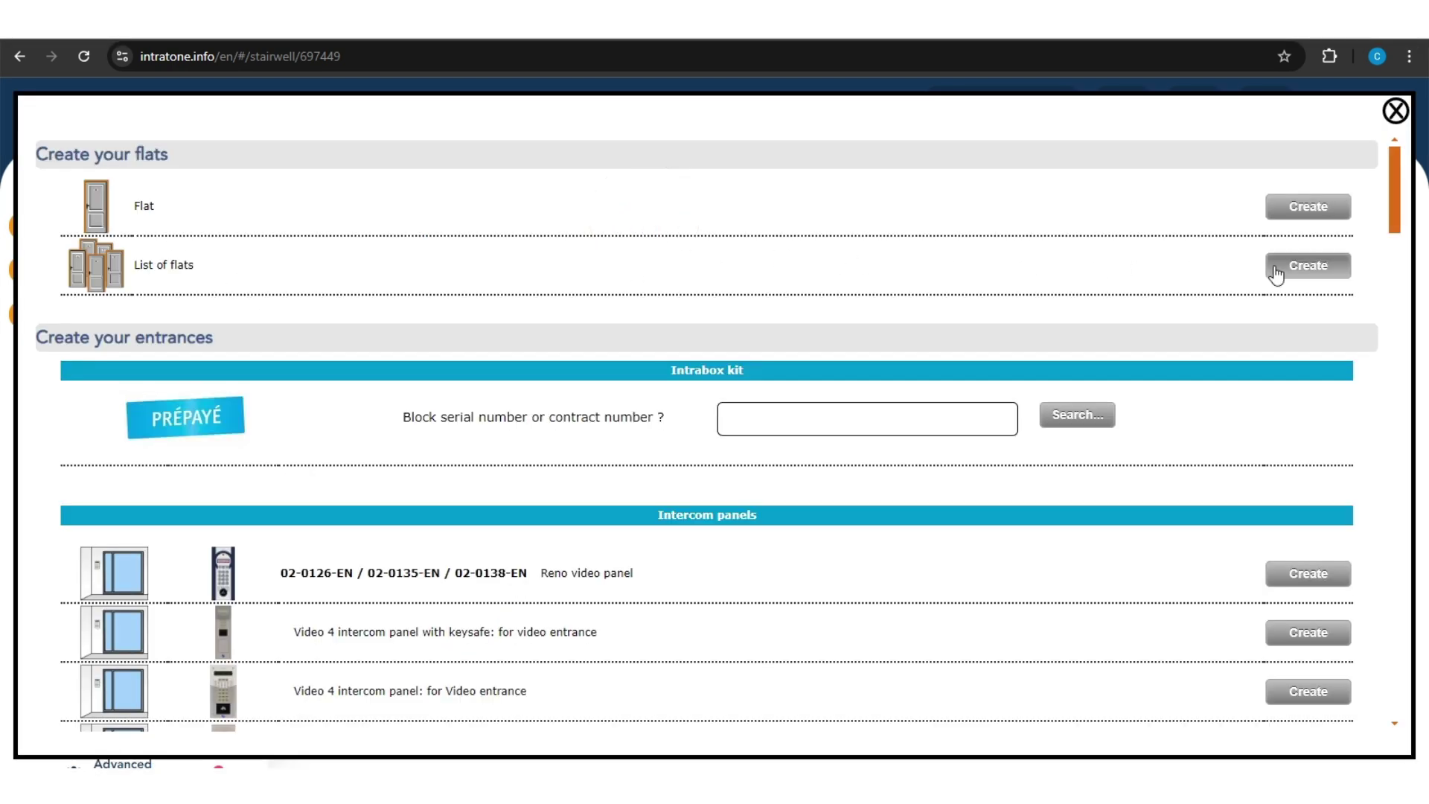
left_click(1279, 266)
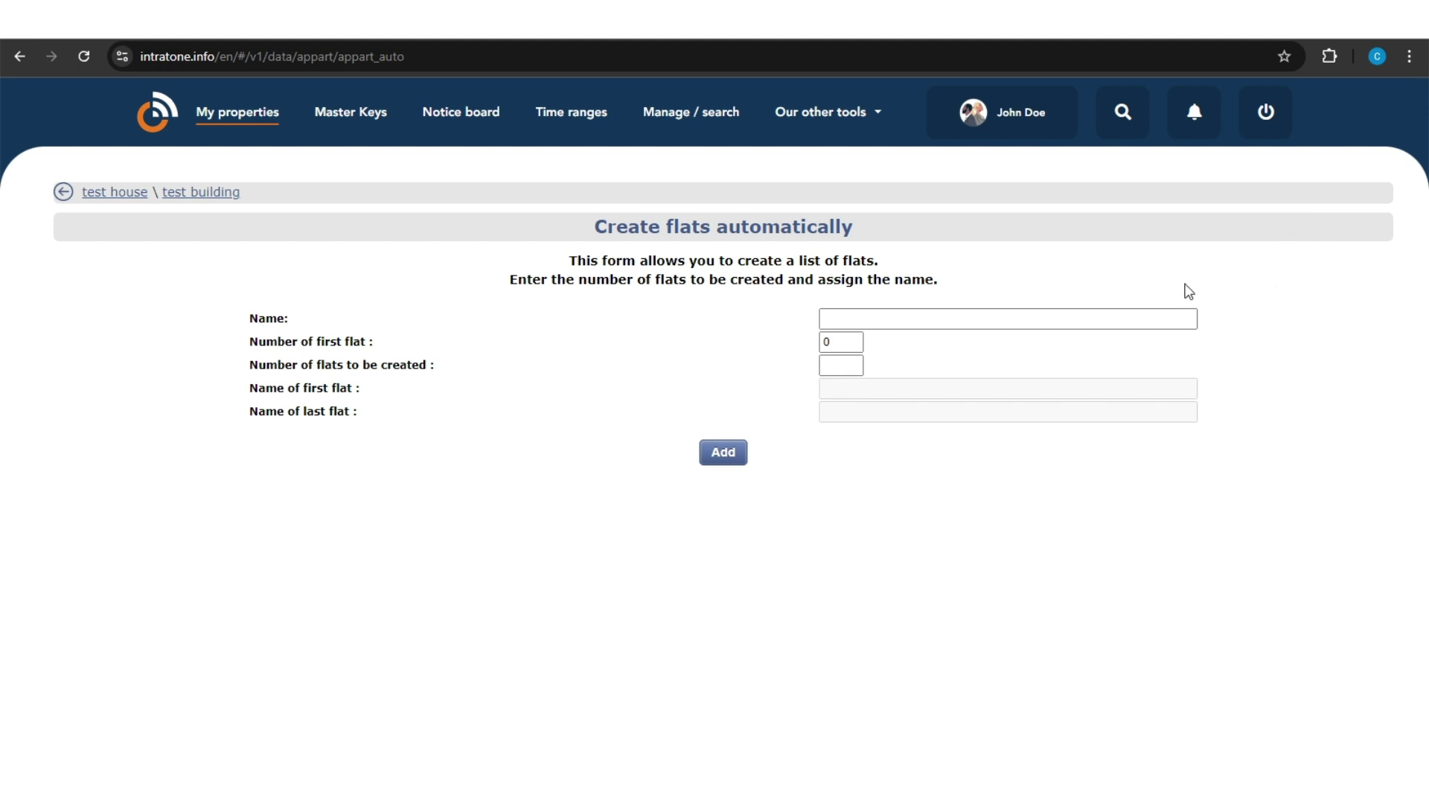
Enter base name 'test flats', first number 1, and a count of 2 flats.
left_click(1015, 315)
type("test")
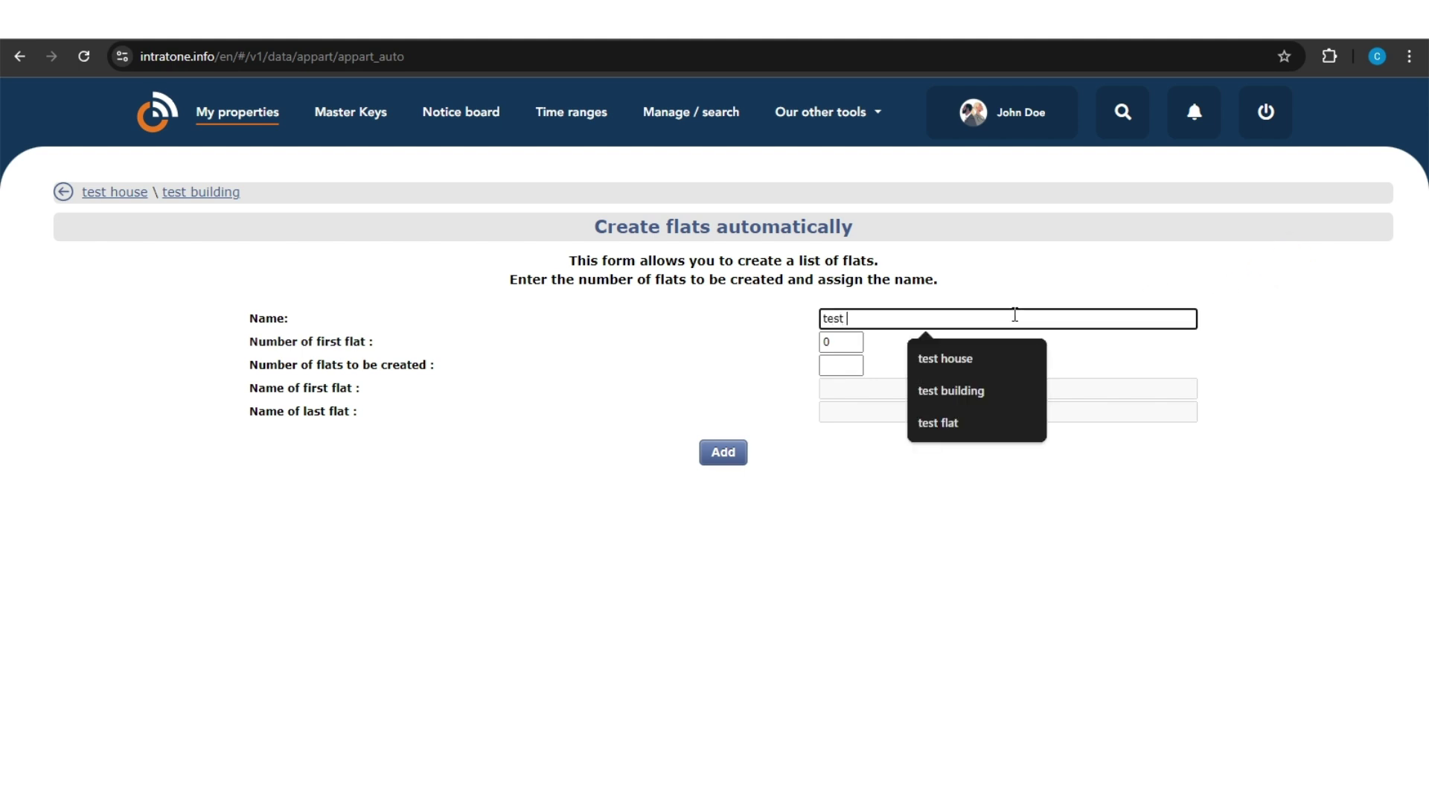
type("flats")
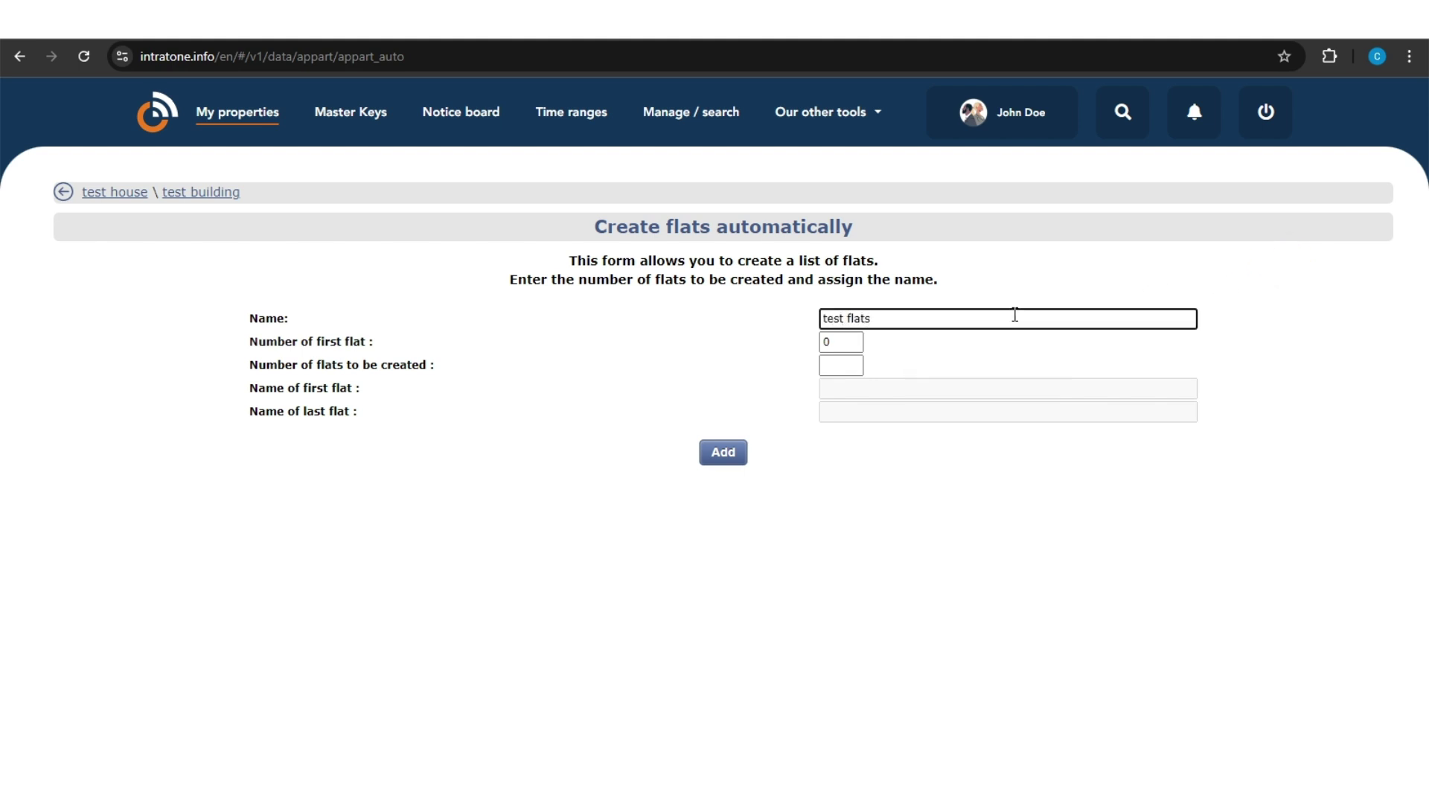
key("Tab")
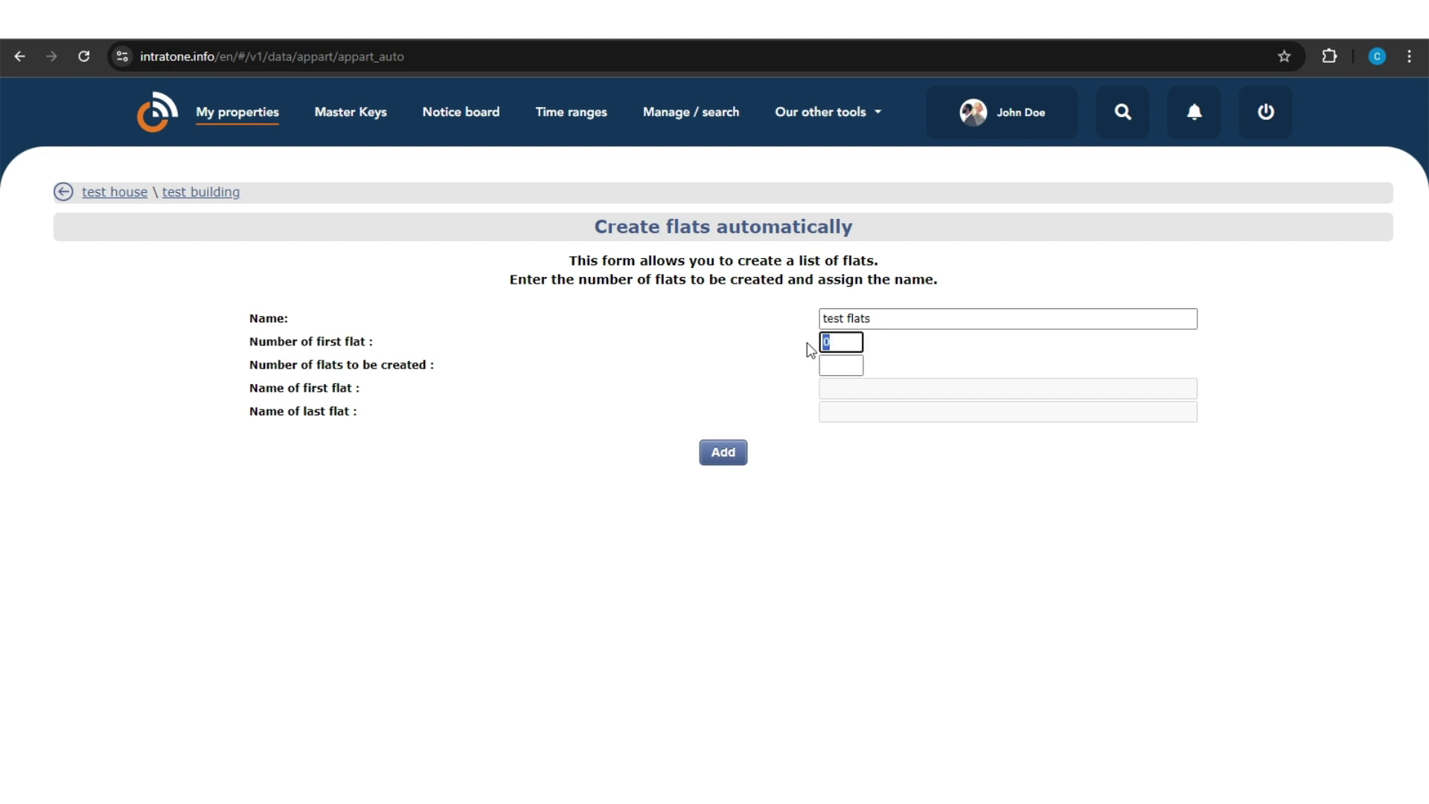
type("1")
left_click(841, 365)
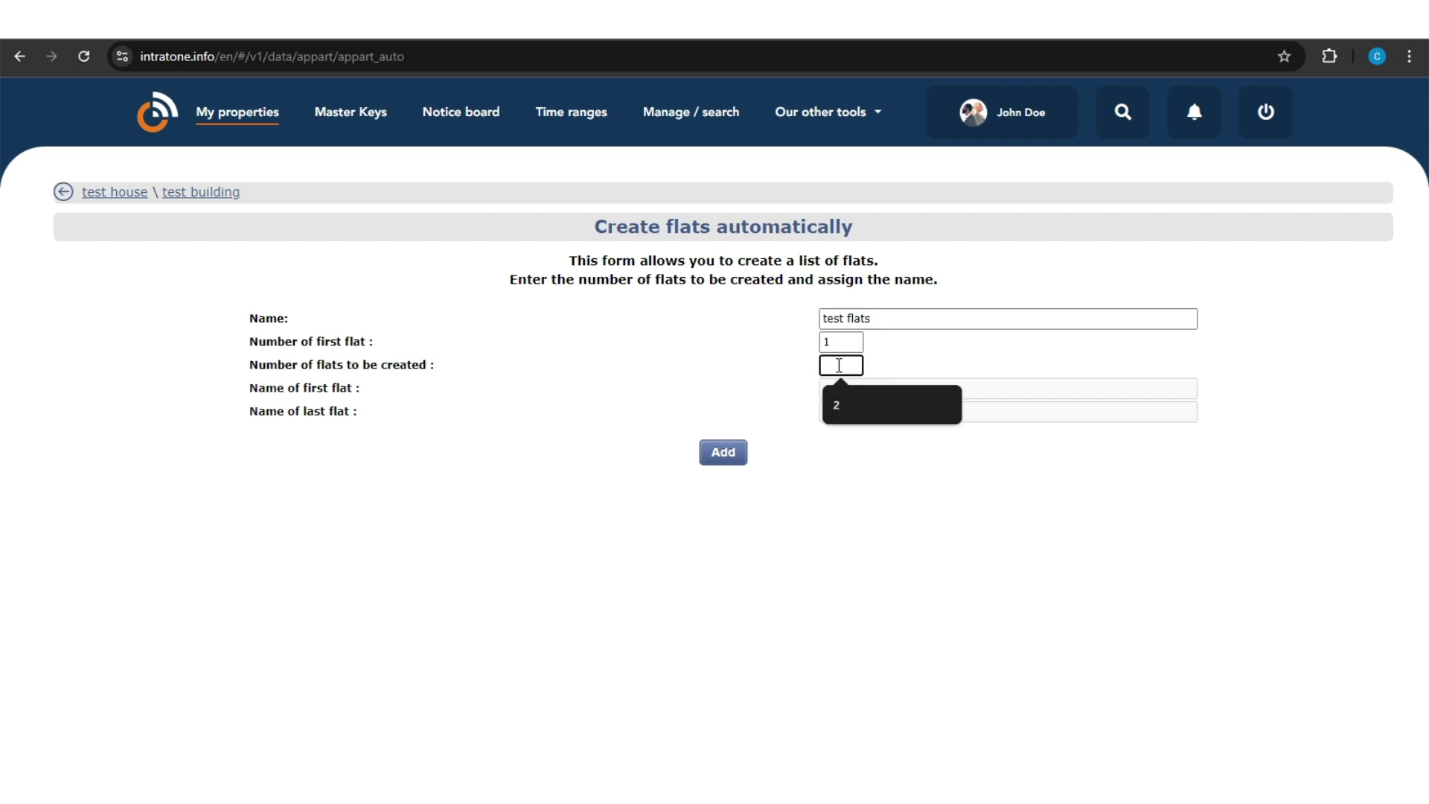
type("2")
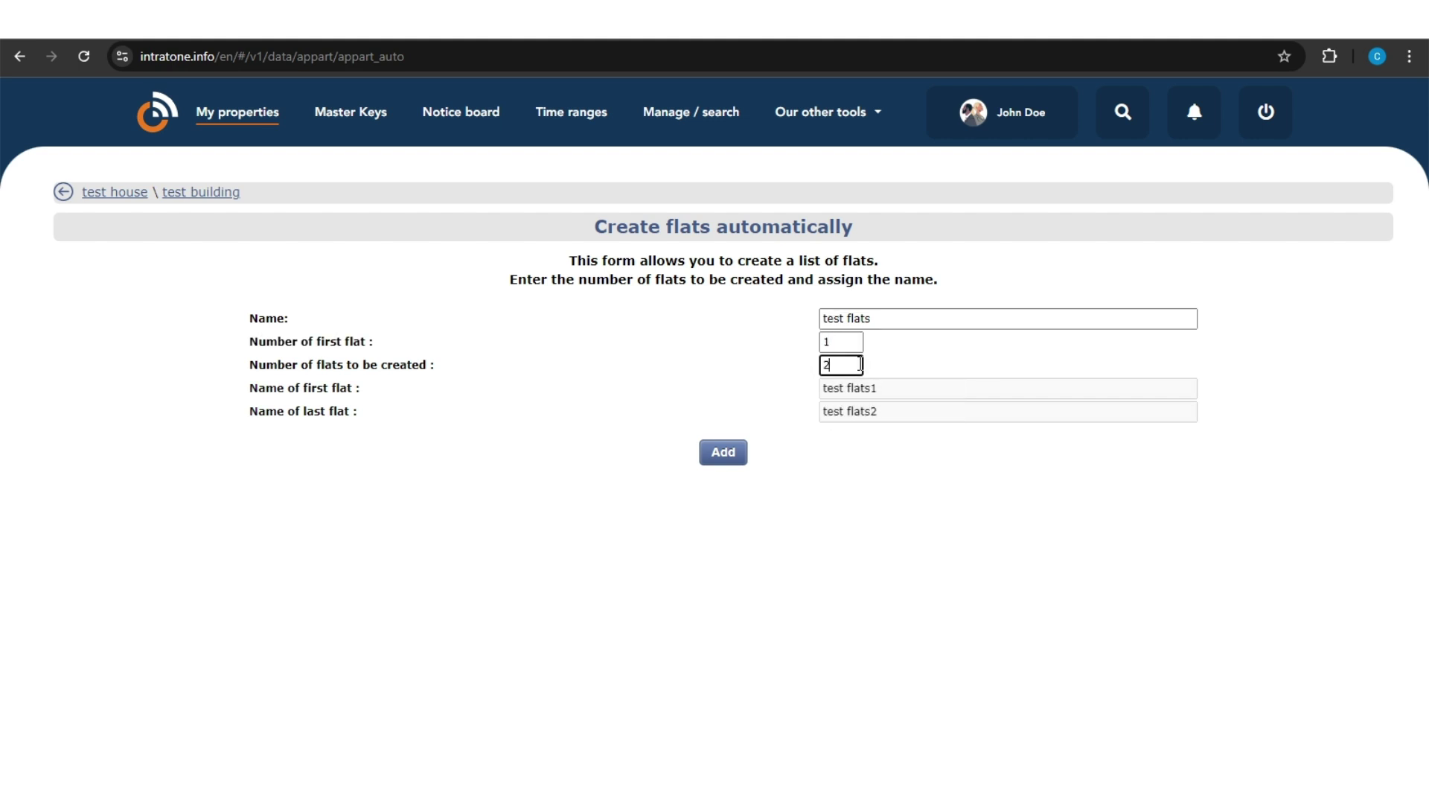